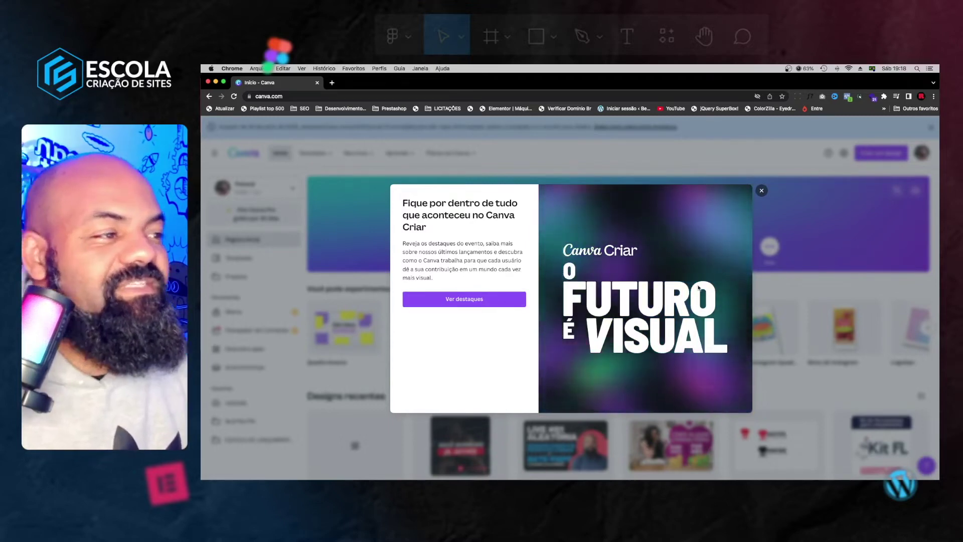
Close the Canva Criar popup to reveal the home page and recent designs.
click(779, 227)
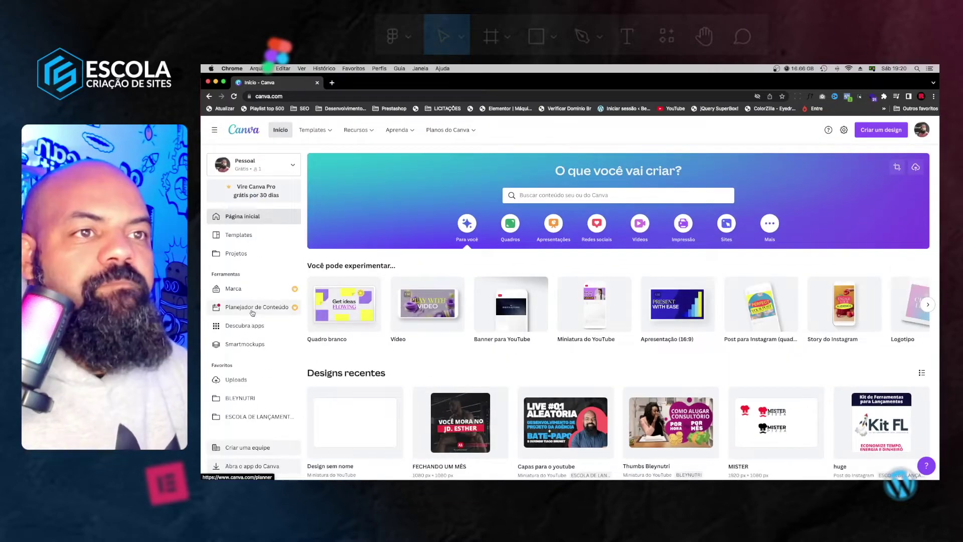
Find Text to Image (Beta) in the Descubra apps Novos carousel and view its details.
click(257, 326)
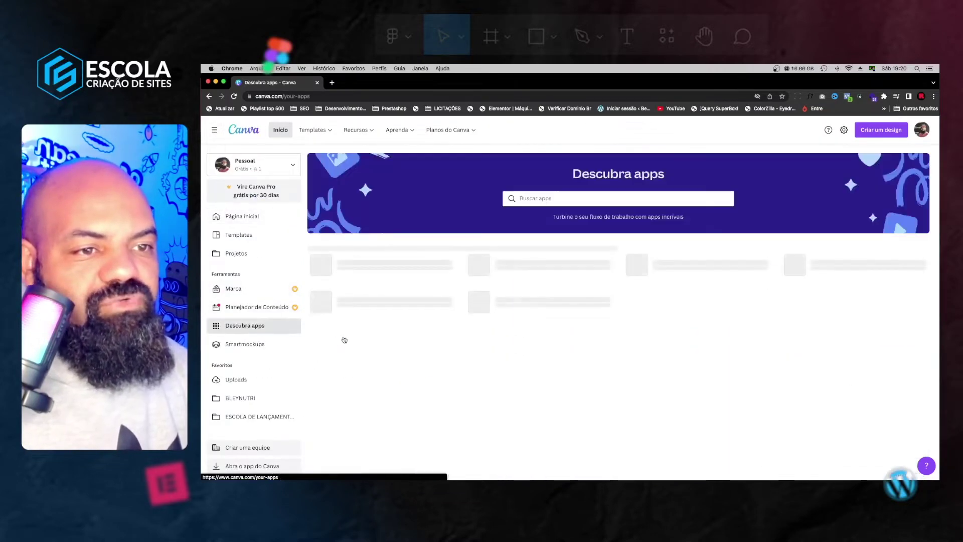
scroll(424, 348, right, 2)
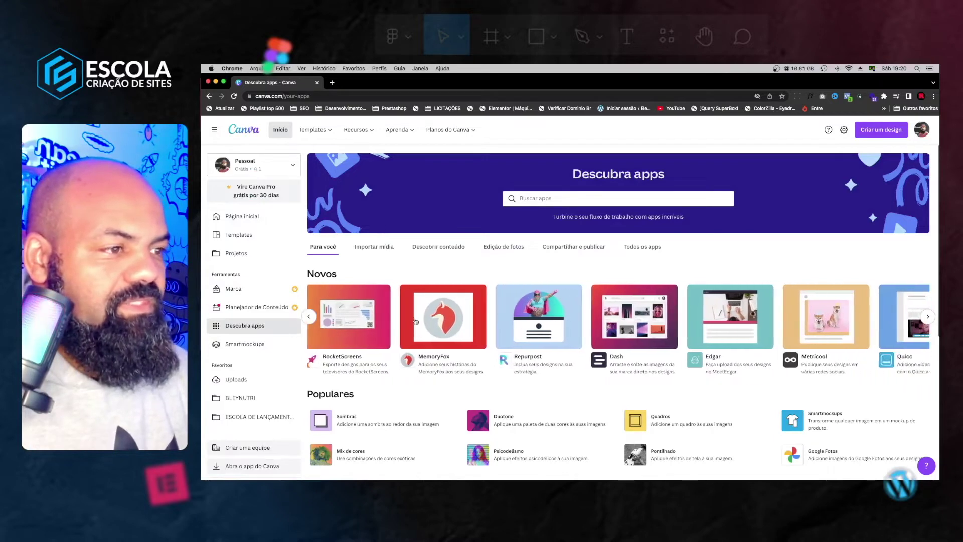
scroll(452, 336, right, 5)
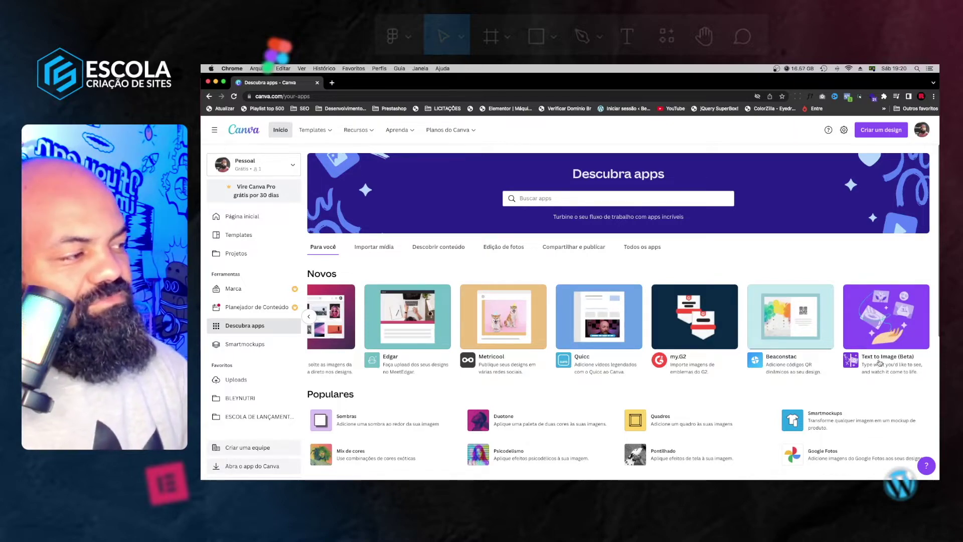
click(885, 351)
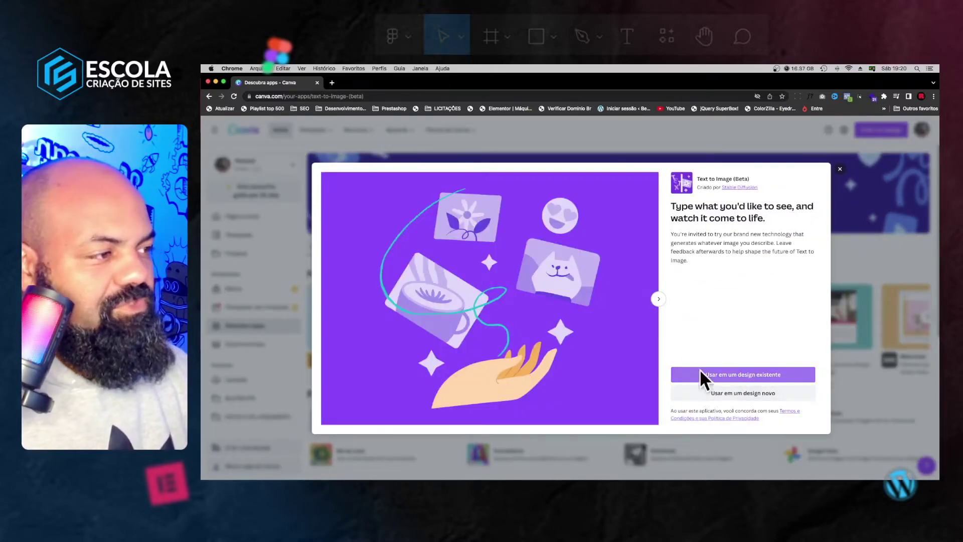
Start a new Miniatura do YouTube design with Text to Image (Beta) loaded.
click(749, 394)
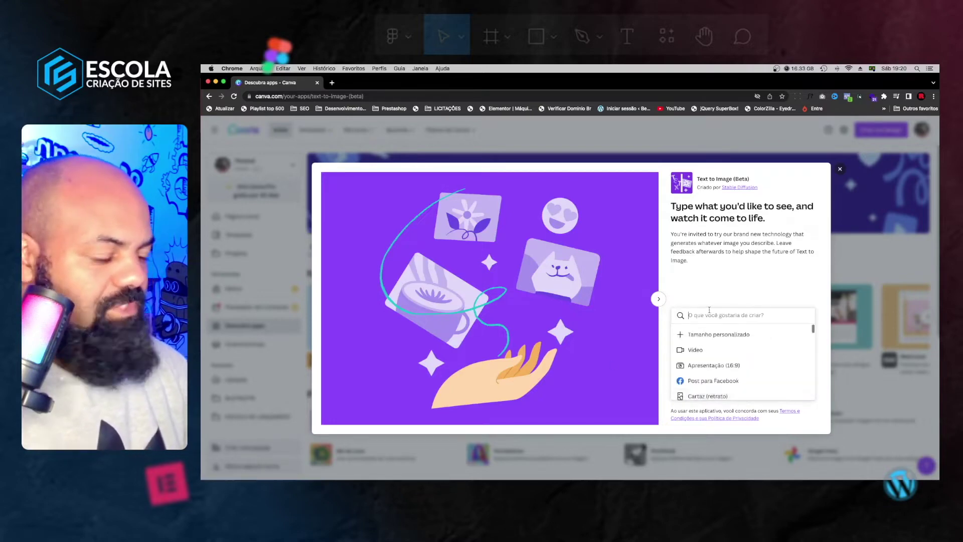
text(you)
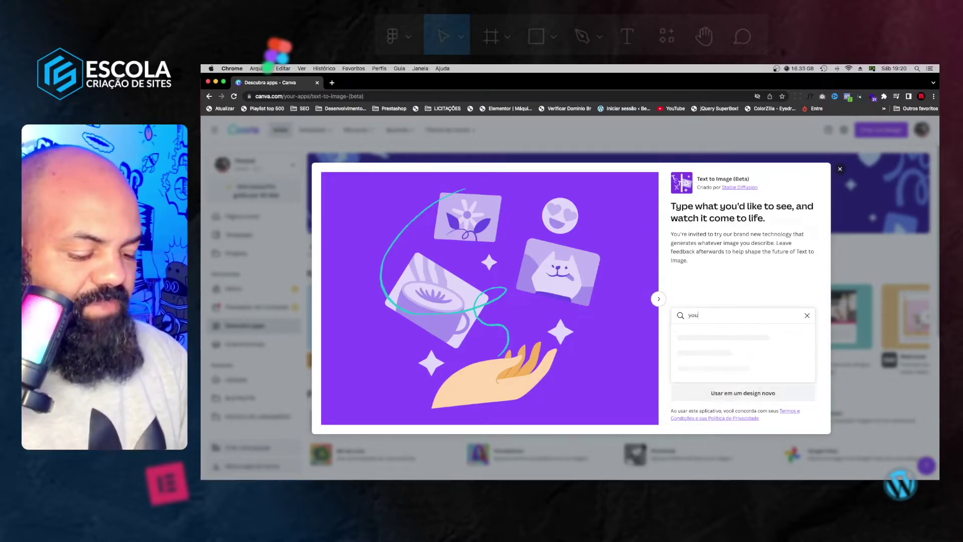
click(699, 336)
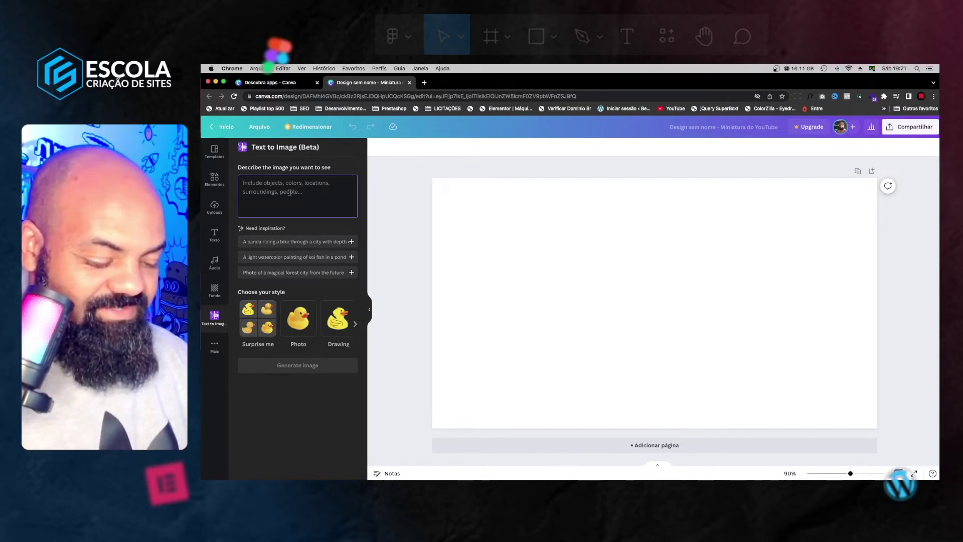
Generate Photo-style images for the prompt 'xícara de café com barba e cara de sustada'.
text(xicara de )
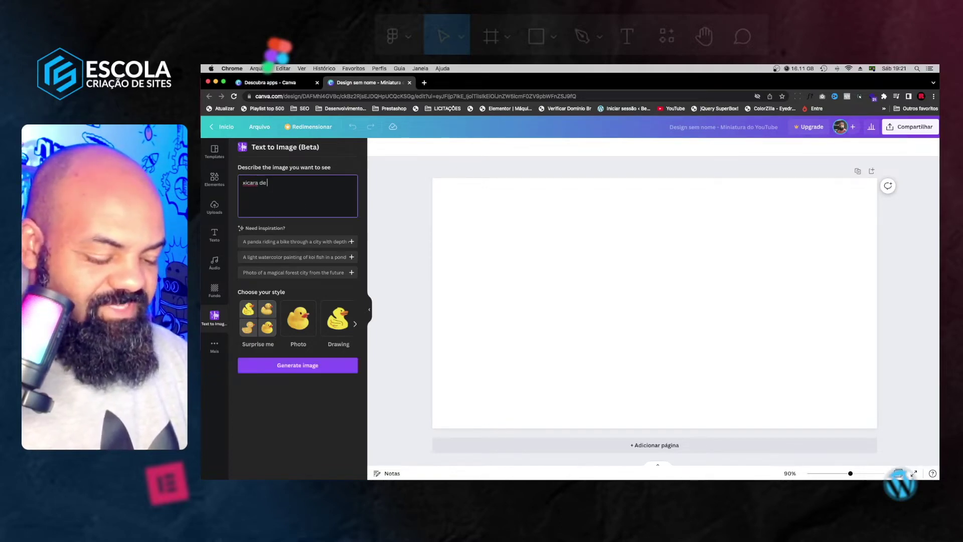
text(café com barba)
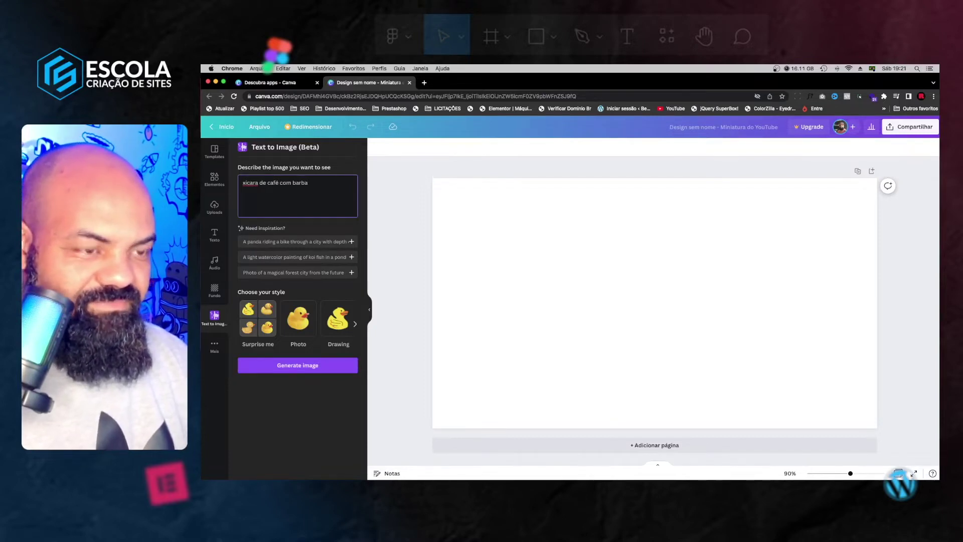
text( e cara de sustada)
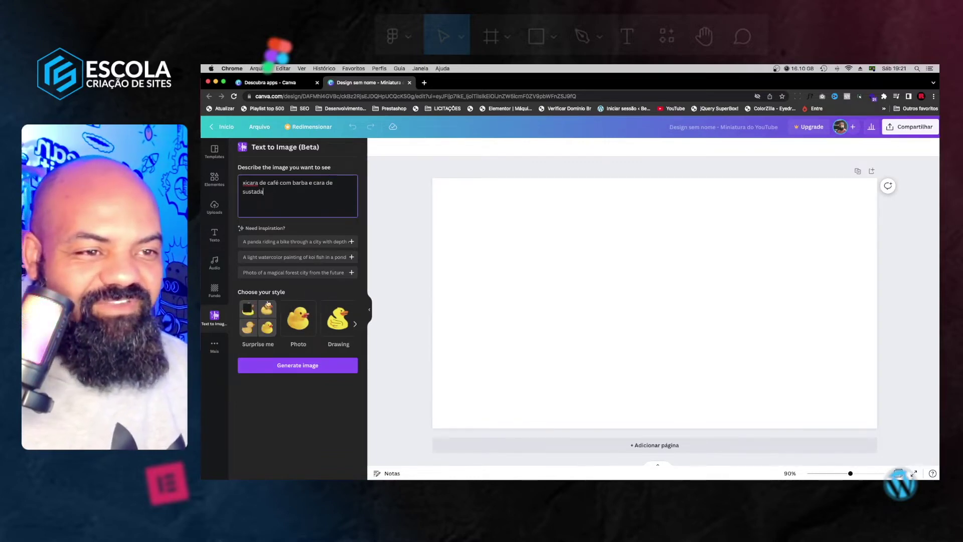
scroll(271, 323, right, 3)
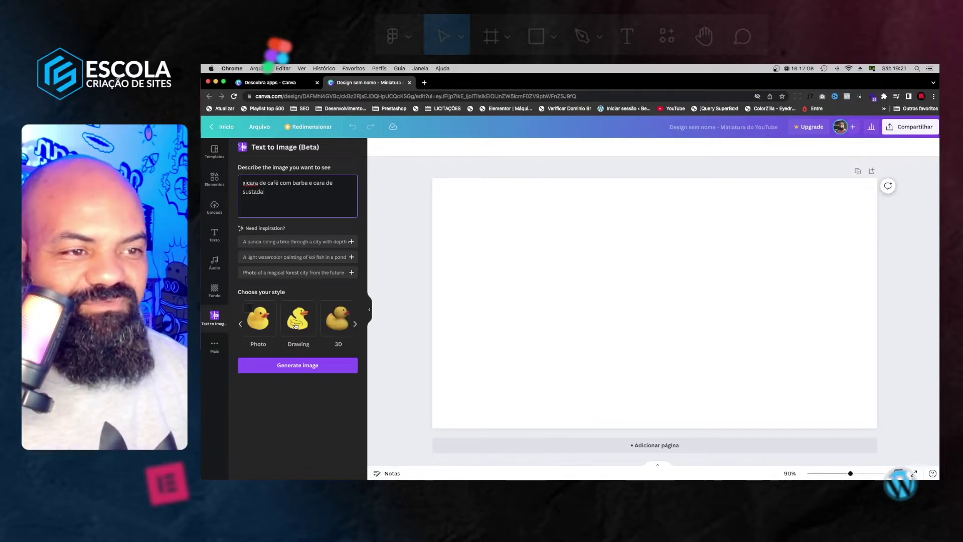
scroll(294, 323, right, 2)
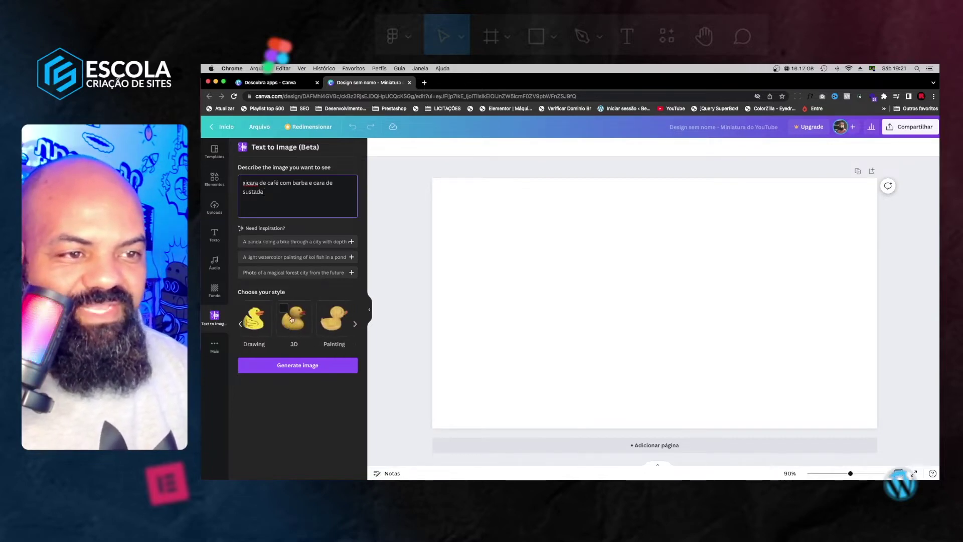
scroll(292, 324, right, 1)
scroll(280, 326, right, 1)
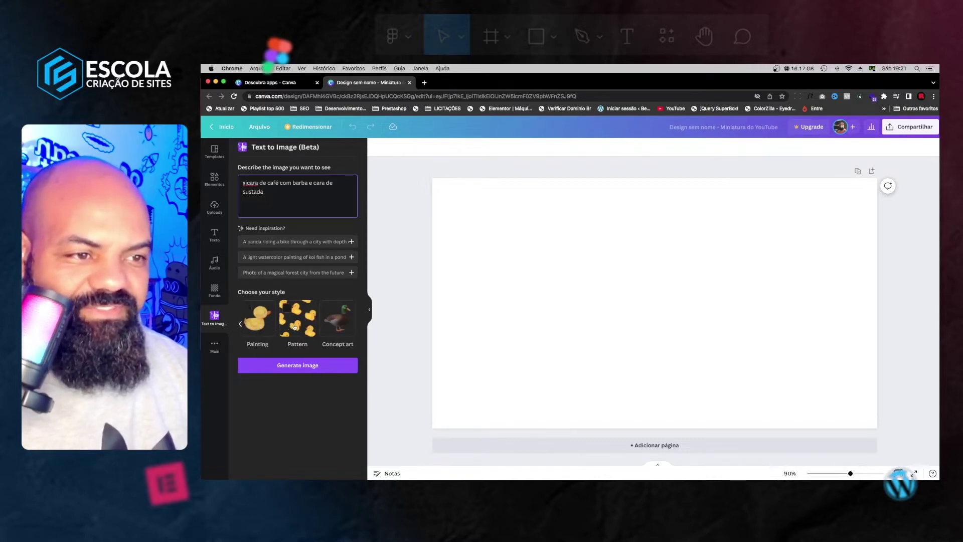
scroll(301, 326, left, 2)
scroll(316, 326, left, 2)
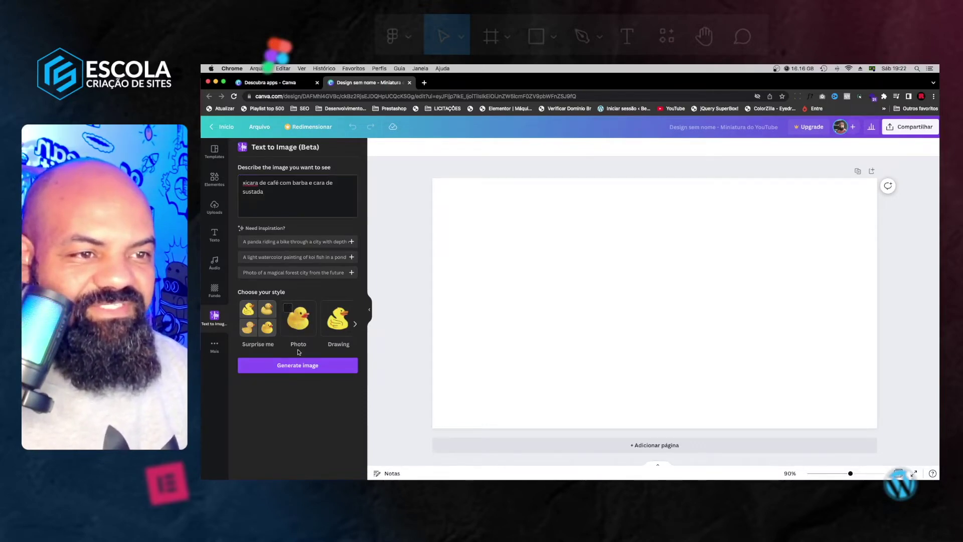
click(302, 326)
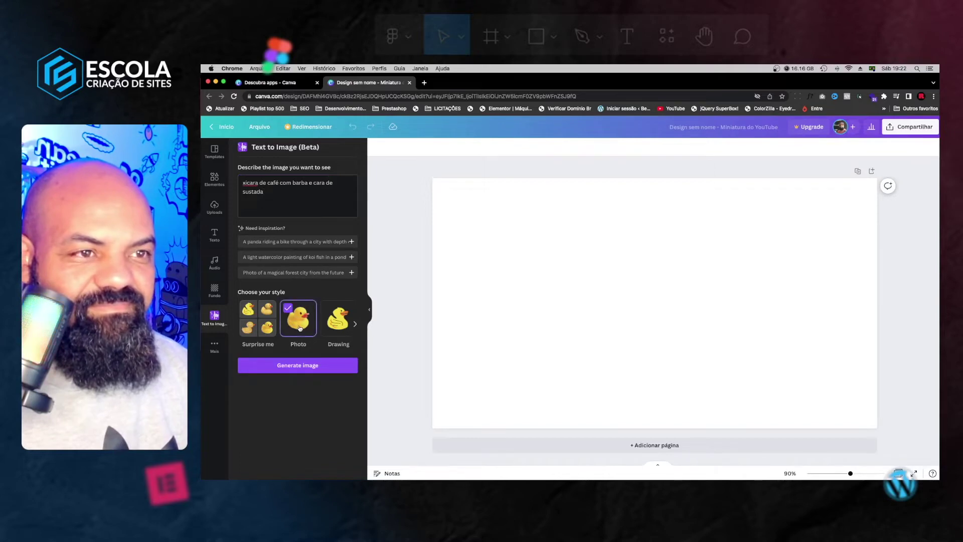
click(297, 368)
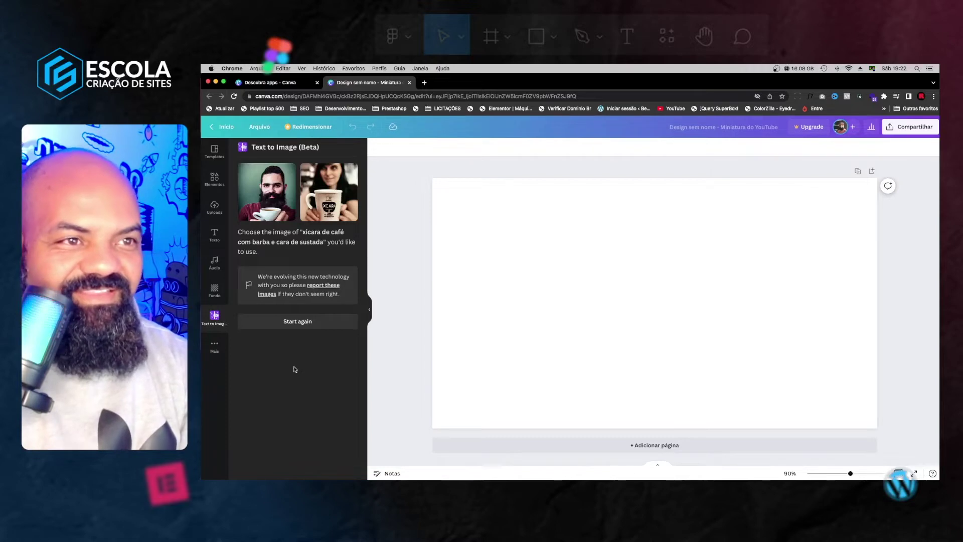
Add the bearded-man-with-coffee and woman-with-mug images, placing the woman left of the man.
click(271, 203)
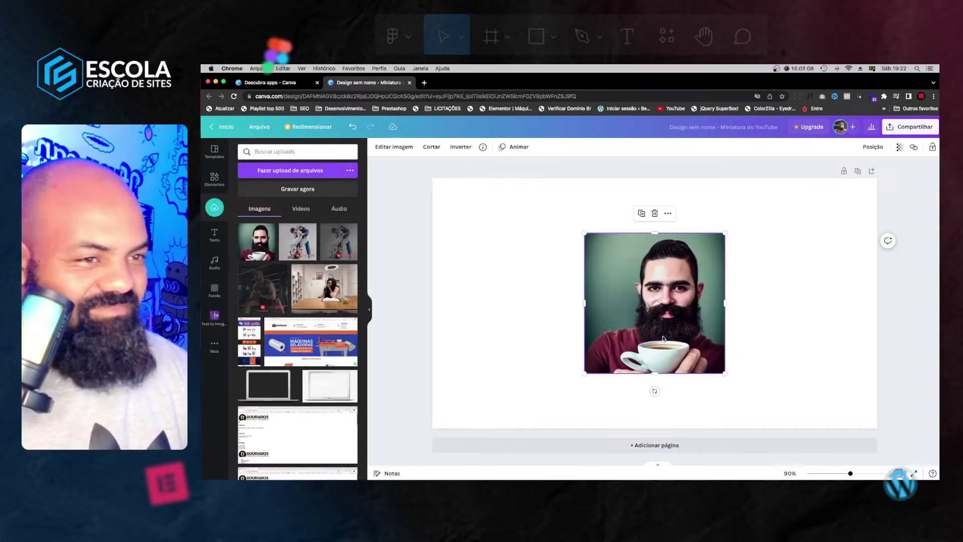
mouse_move(324, 287)
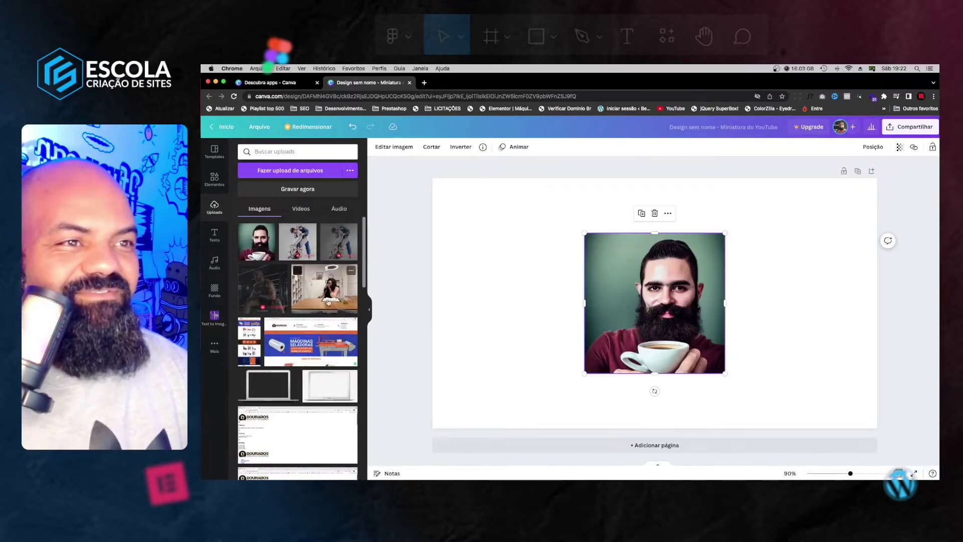
click(214, 317)
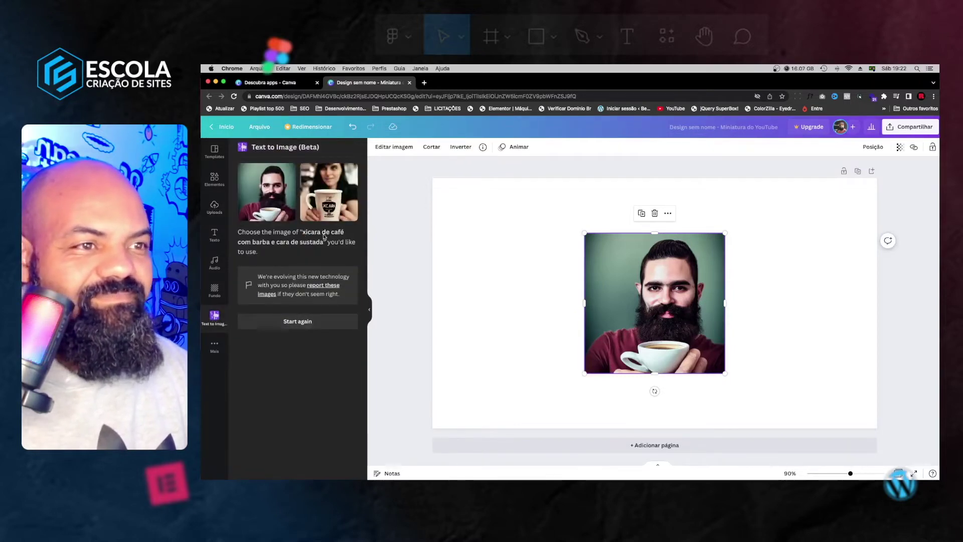
click(329, 206)
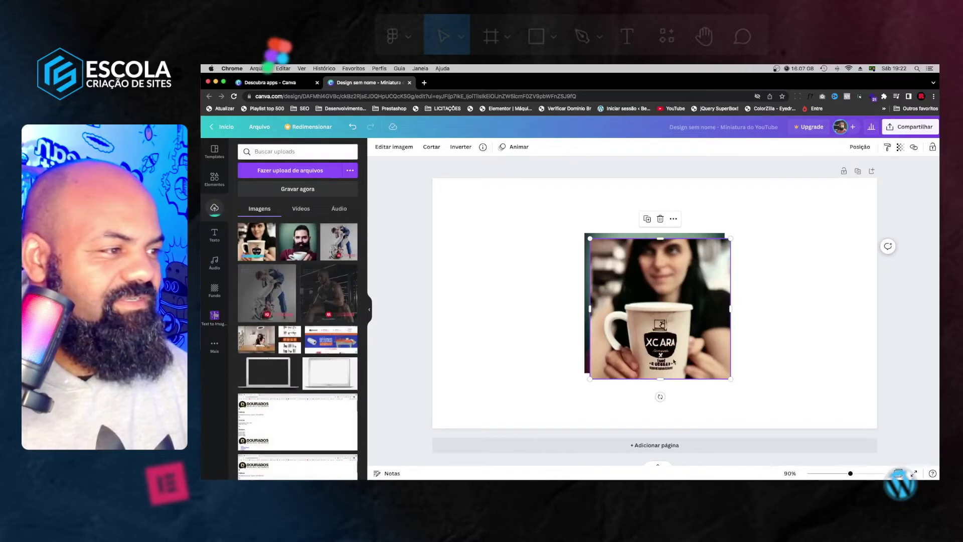
drag(670, 361, 528, 361)
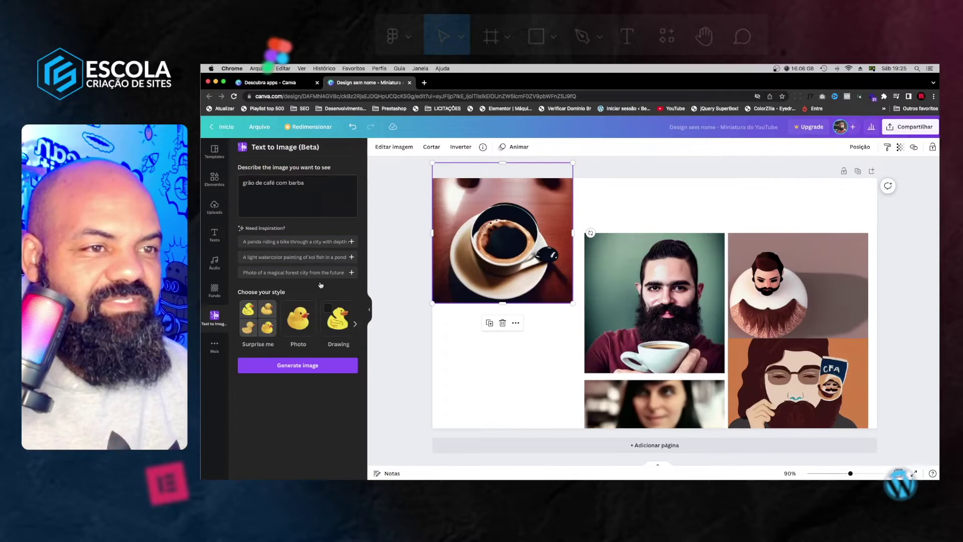
drag(304, 183, 270, 190)
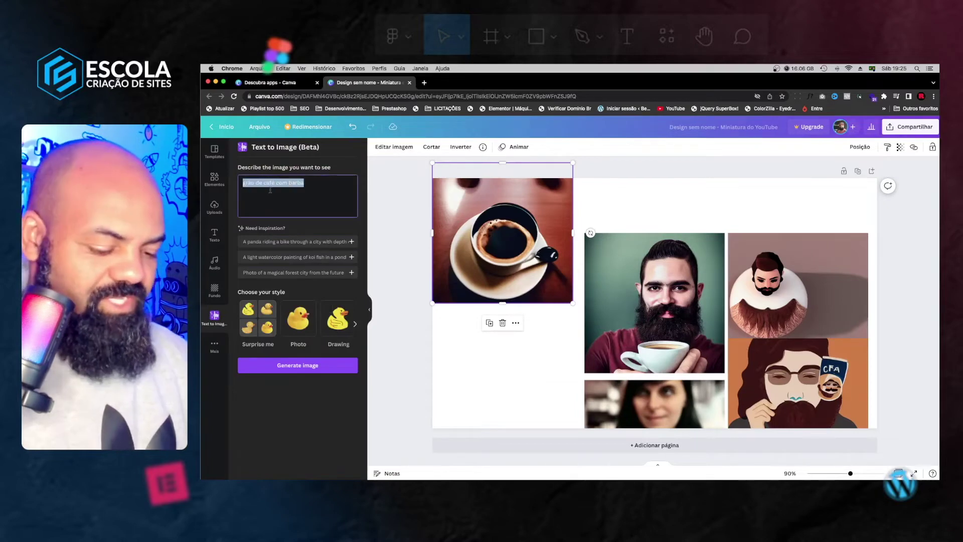
Generate images for the prompt 'escola de criação de sites', correcting the 'escoa' typo.
text(escoa de criaçã)
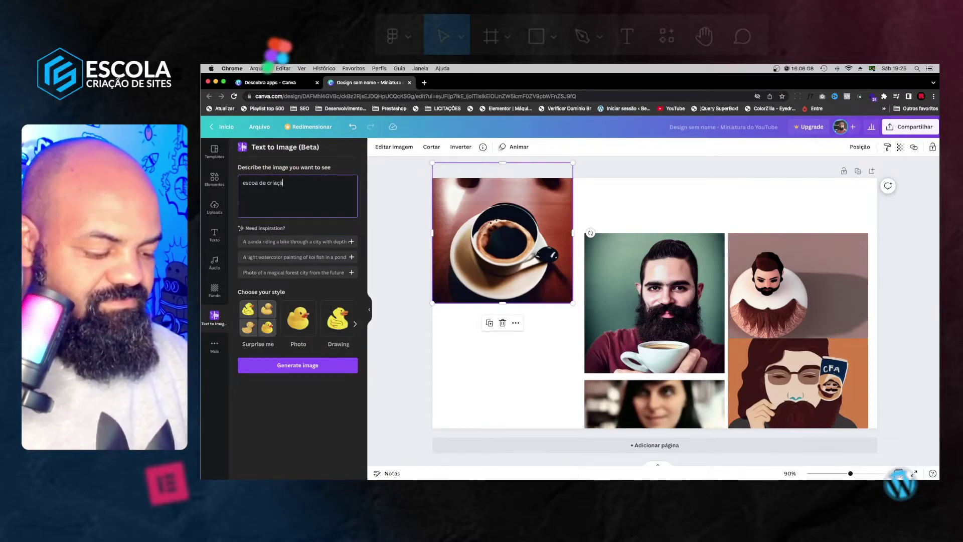
text(o de sites)
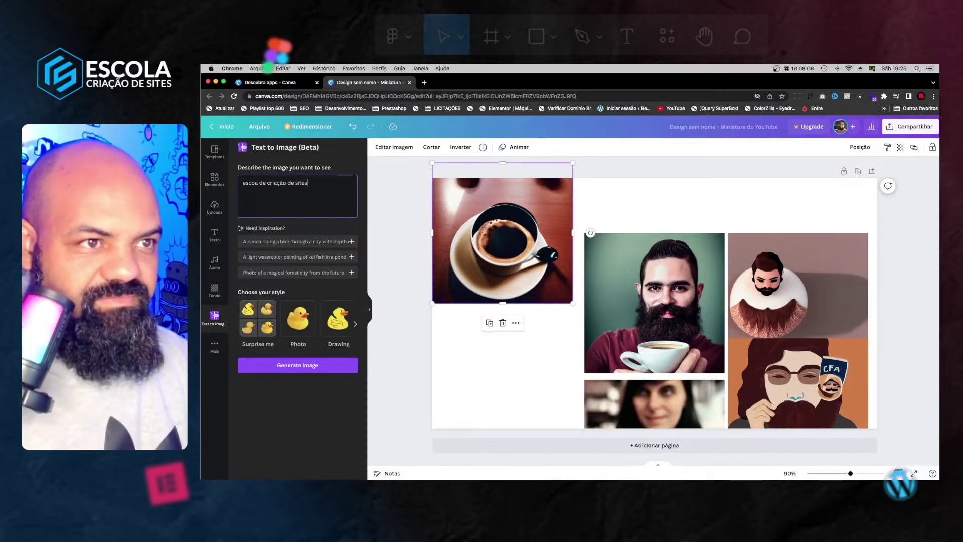
click(287, 328)
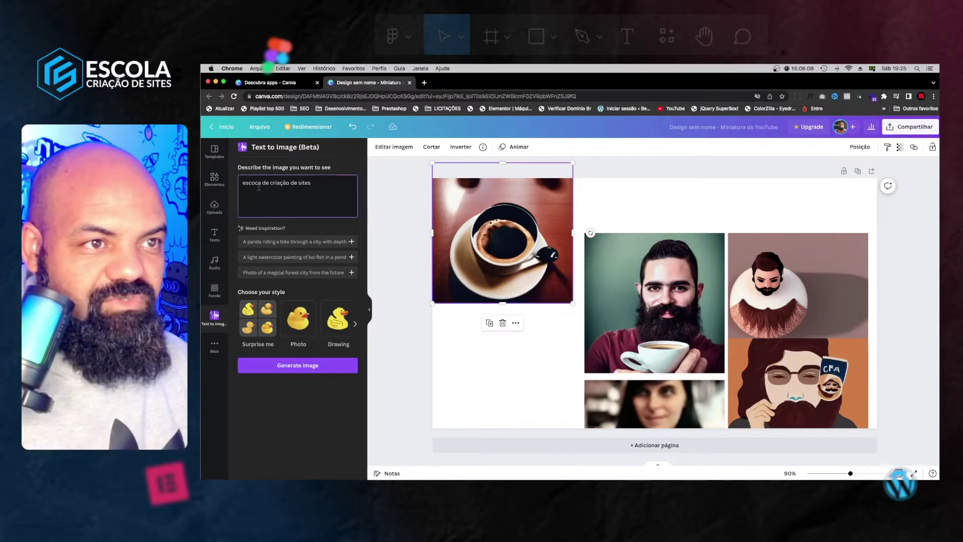
key(BackSpace)
text(l)
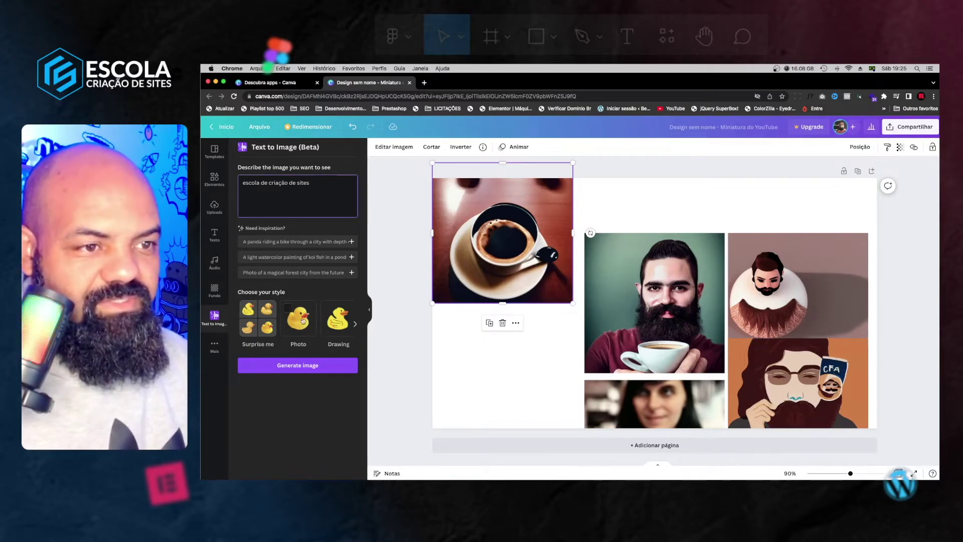
click(284, 366)
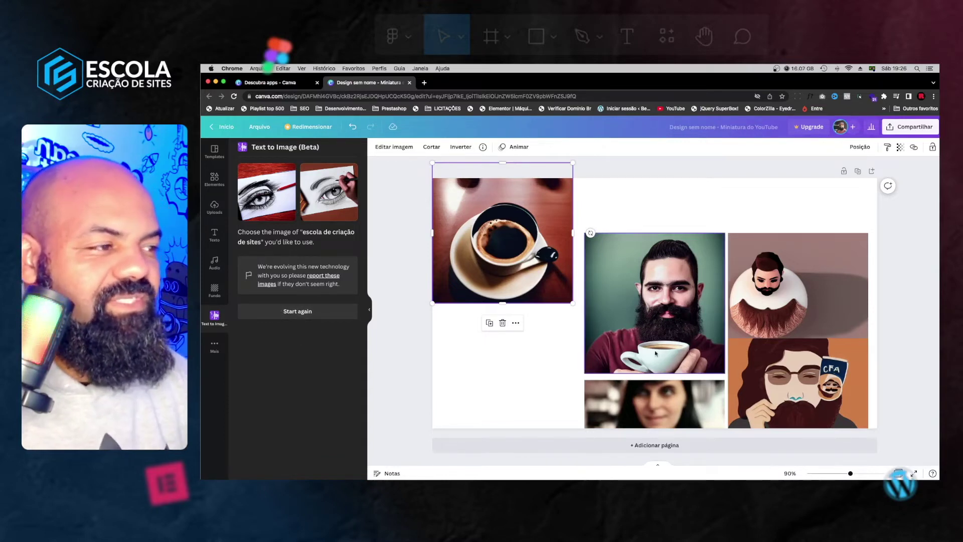
Add the pencil-drawn eye image and move it toward the page's left side.
click(333, 197)
drag(710, 347, 550, 373)
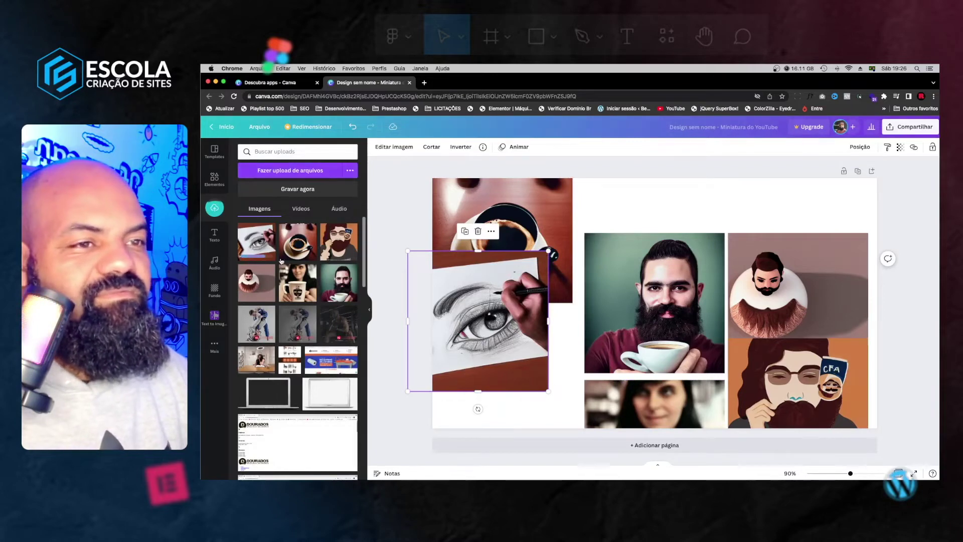
click(215, 321)
Replace the prompt with 'logotipo de café' and generate Painting-style images.
click(298, 311)
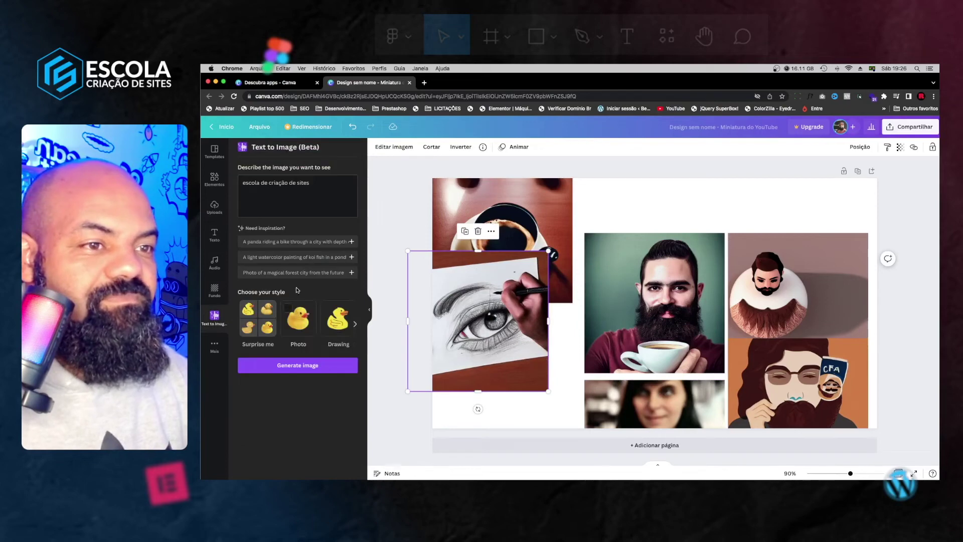
triple_click(297, 192)
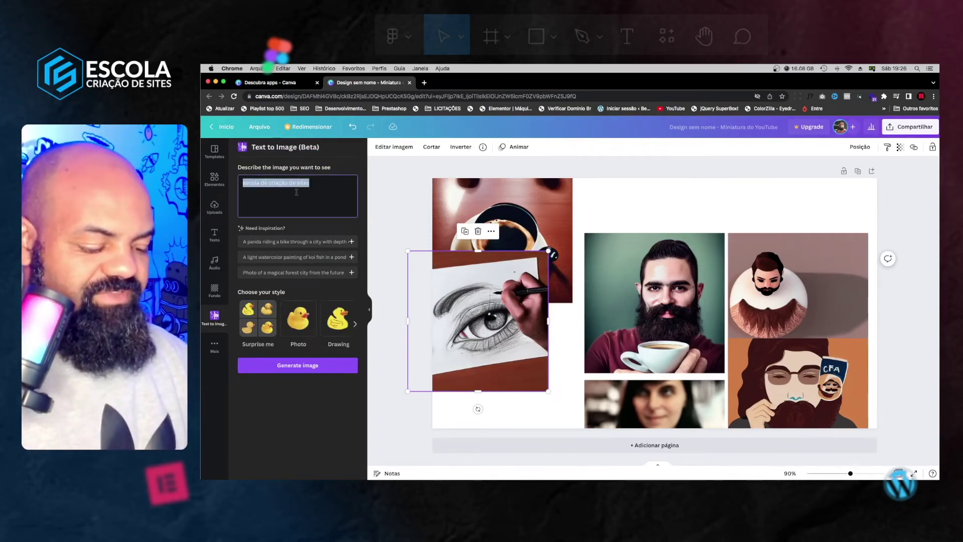
key(BackSpace)
text(logotipo de)
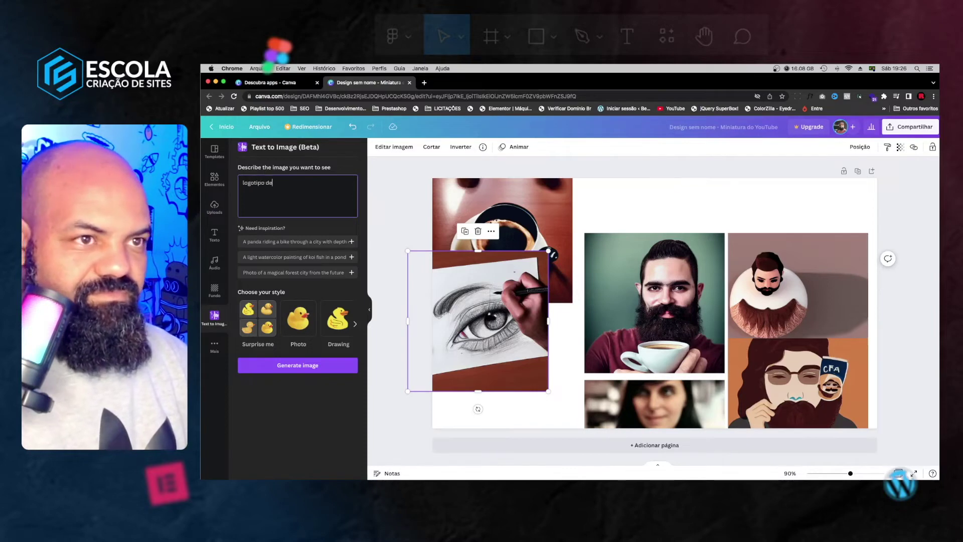
text( café)
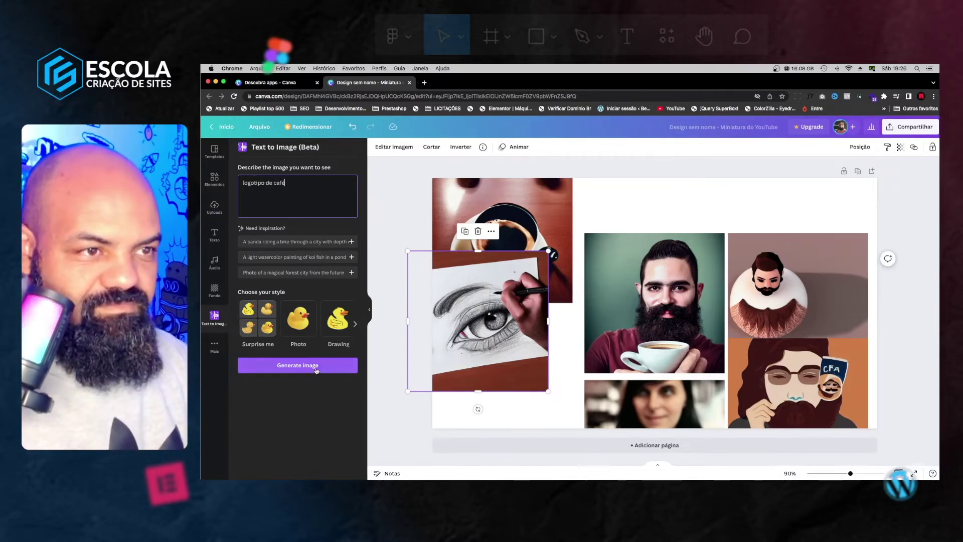
scroll(306, 331, right, 2)
scroll(303, 329, right, 2)
scroll(302, 329, left, 2)
scroll(302, 328, left, 2)
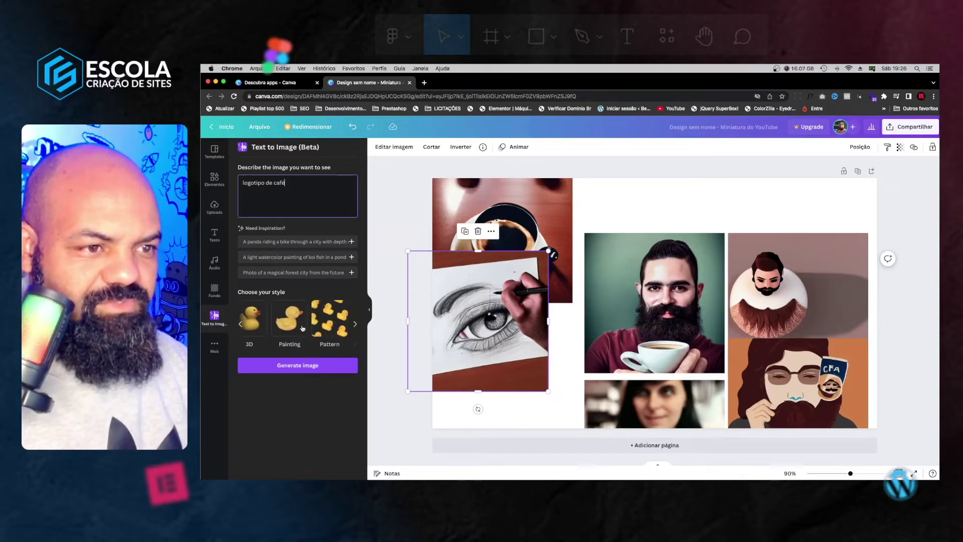
scroll(302, 328, right, 2)
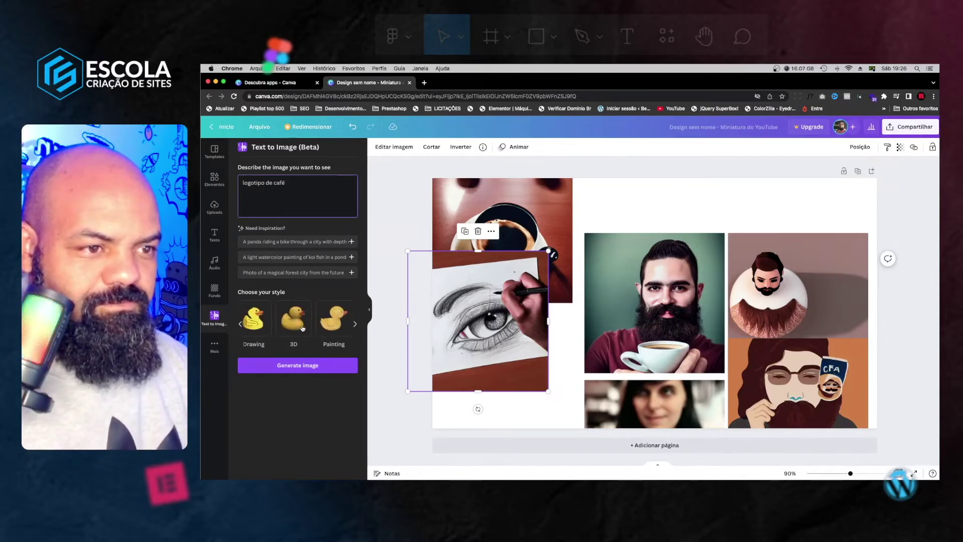
click(332, 321)
click(339, 365)
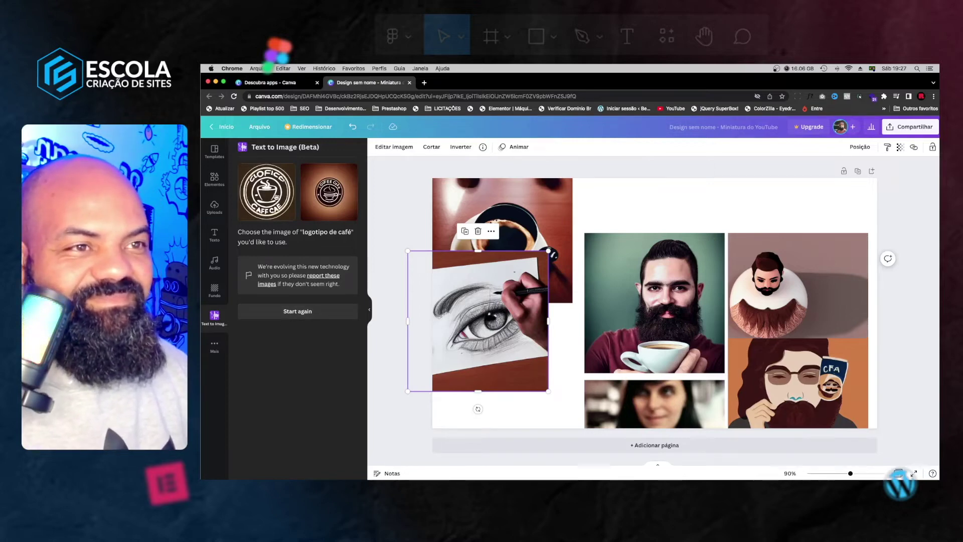
Add both generated logos, moving the coffee logo to the top right of the page.
click(342, 200)
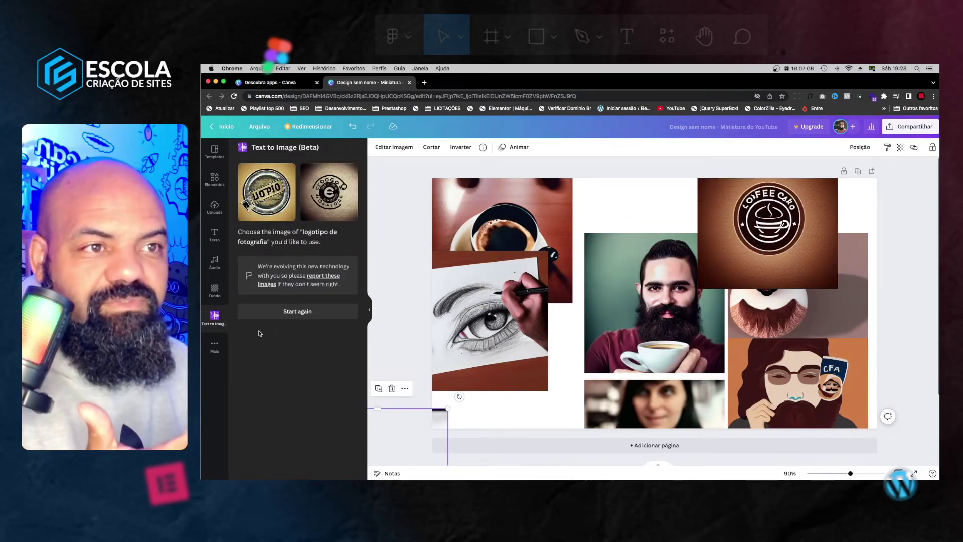
click(319, 210)
mouse_move(638, 332)
mouse_down()
mouse_move(630, 337)
mouse_move(599, 287)
mouse_up()
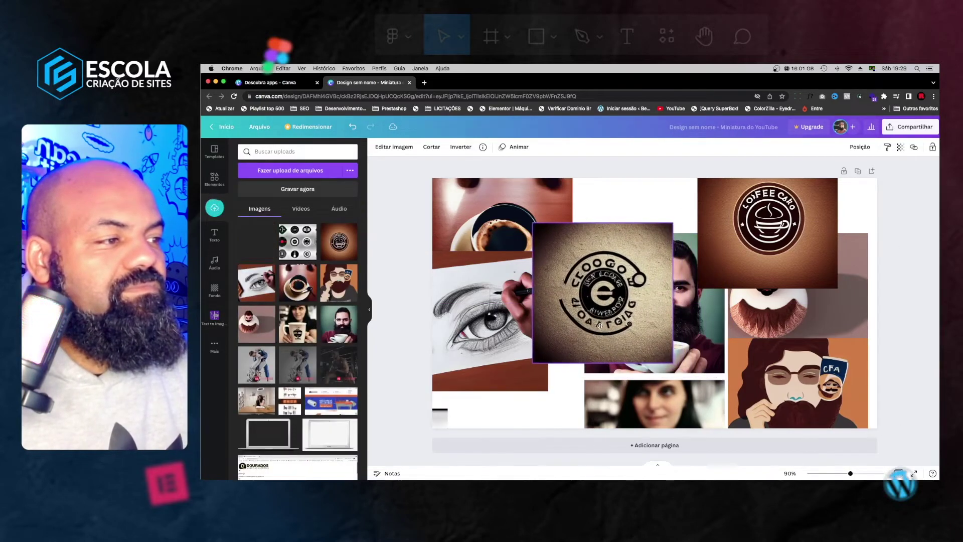
drag(600, 287, 636, 254)
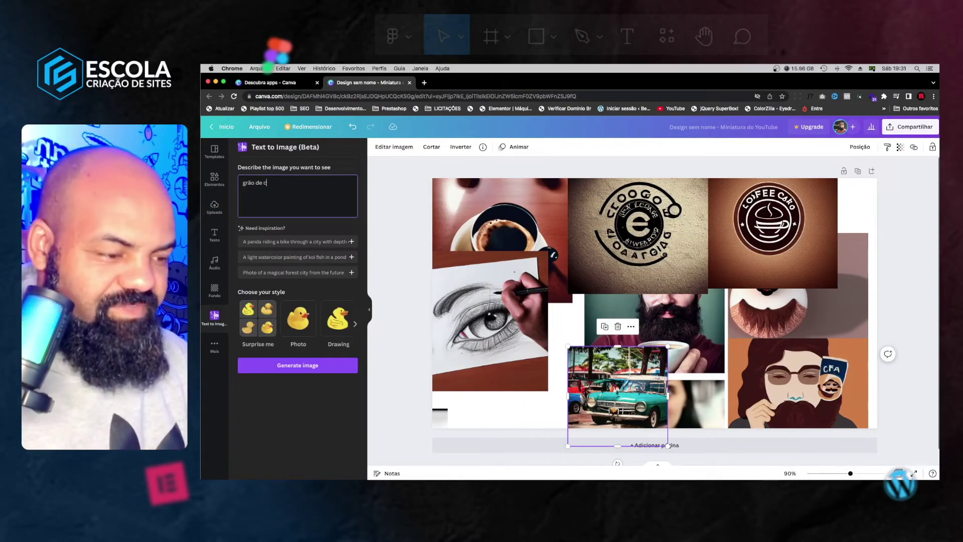
Generate images for the prompt 'grão de café com barba', fixing the missing space.
text(afé com)
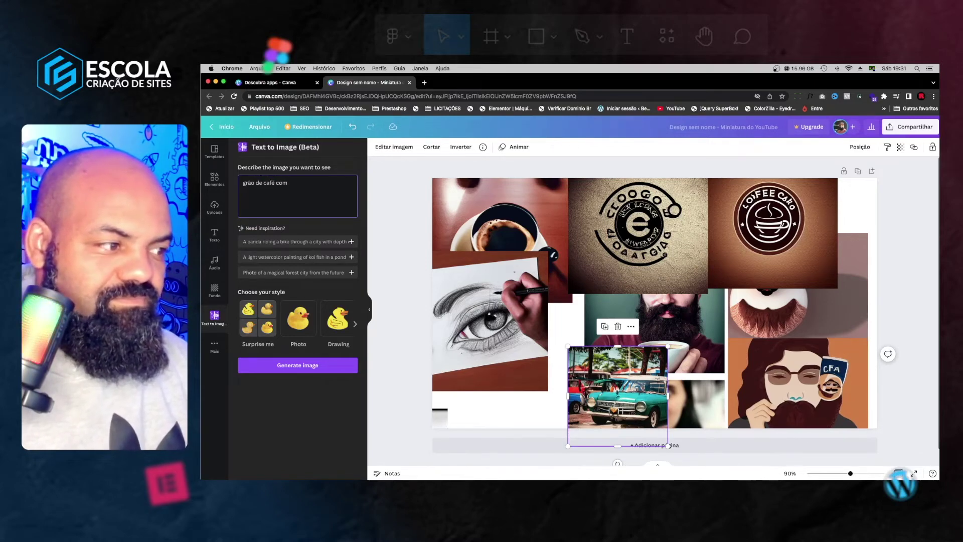
text(barba)
click(289, 183)
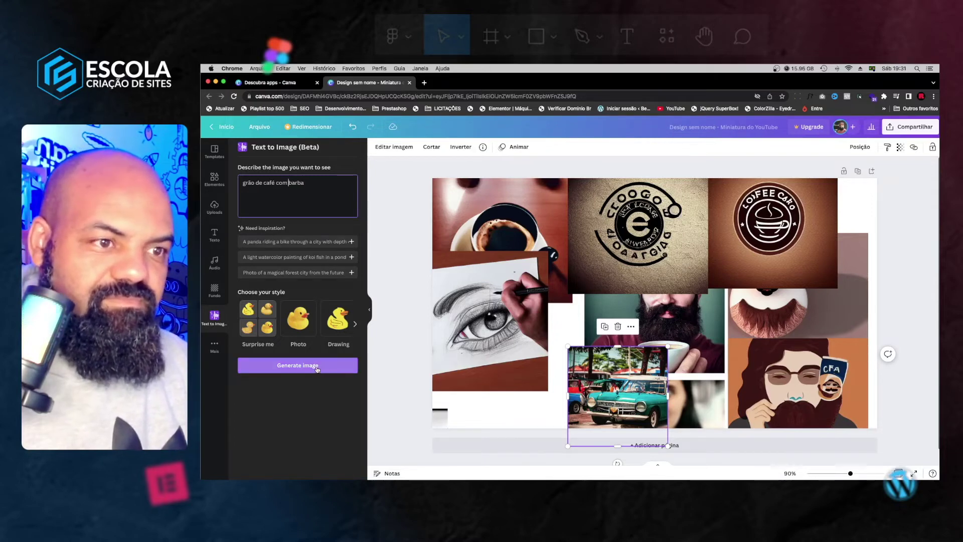
click(295, 365)
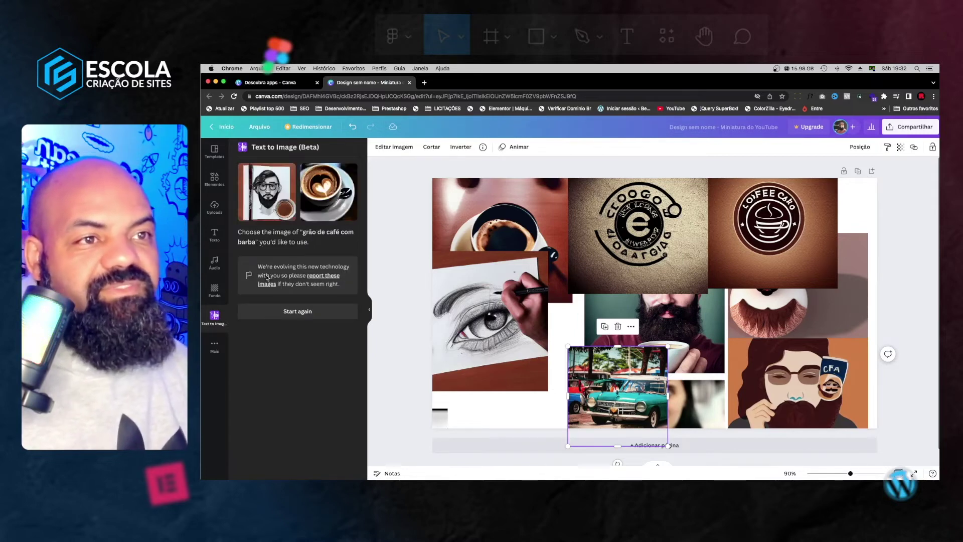
Place the bearded-man sketch in the bottom-right corner and shift the eye sketch down-right.
click(271, 193)
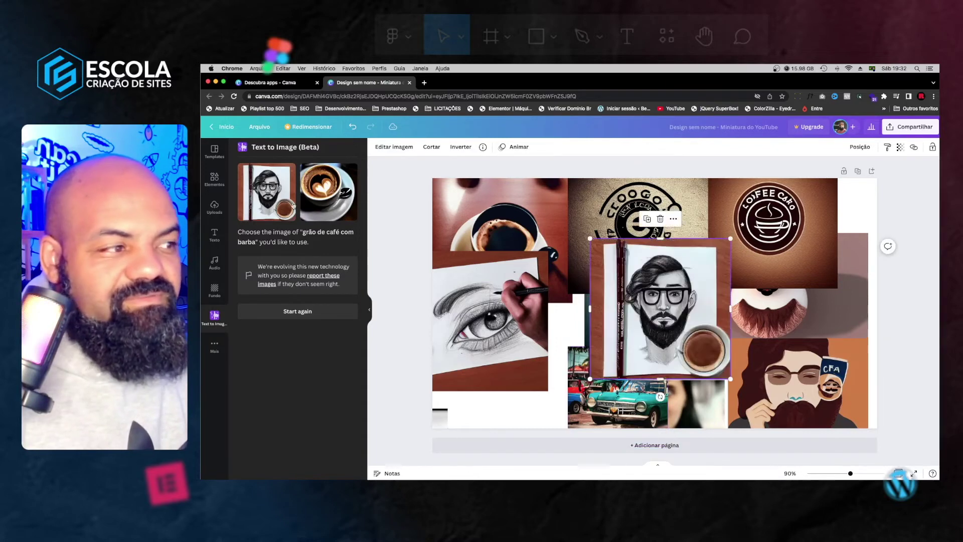
mouse_move(662, 306)
mouse_down()
mouse_move(539, 294)
mouse_move(486, 278)
mouse_up()
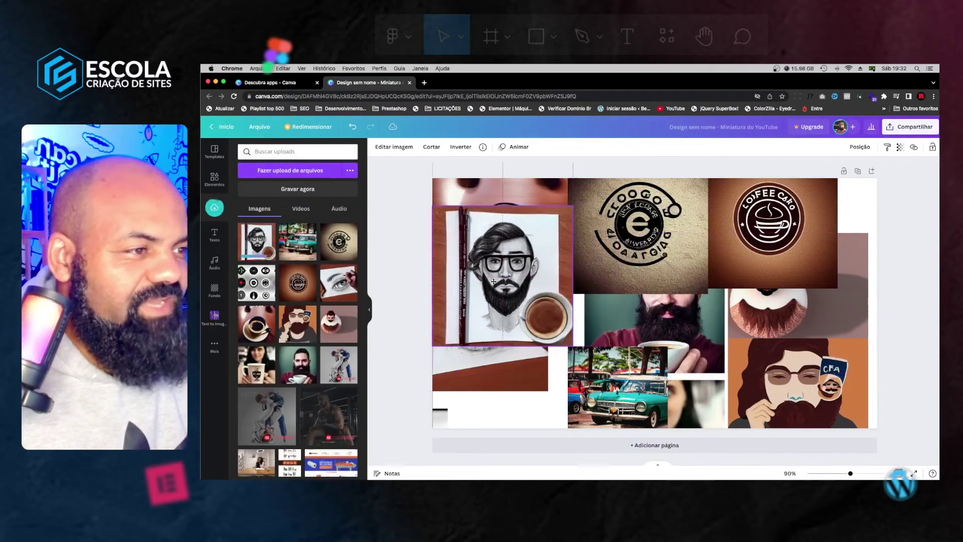
drag(485, 278, 484, 258)
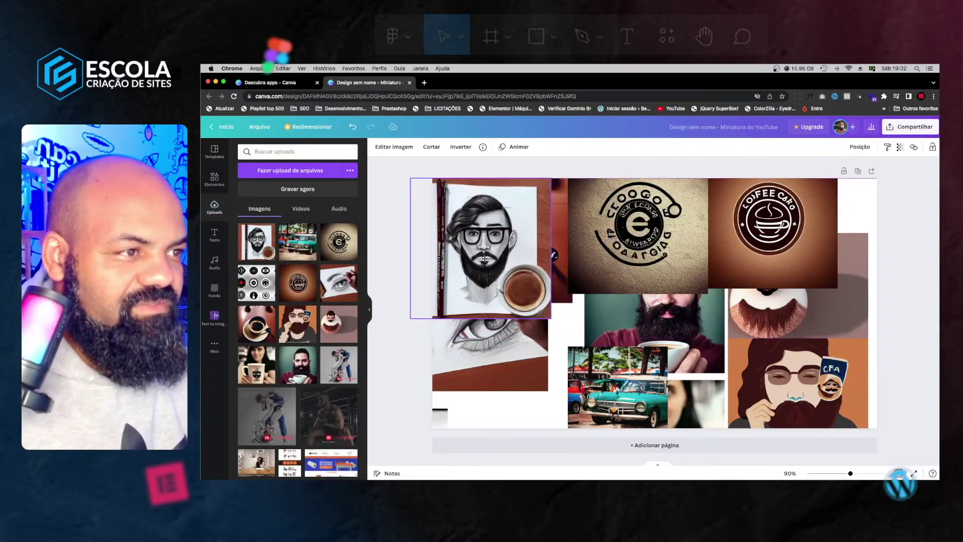
mouse_move(485, 258)
mouse_down()
mouse_move(816, 374)
mouse_move(470, 339)
mouse_move(755, 321)
mouse_move(764, 339)
mouse_up()
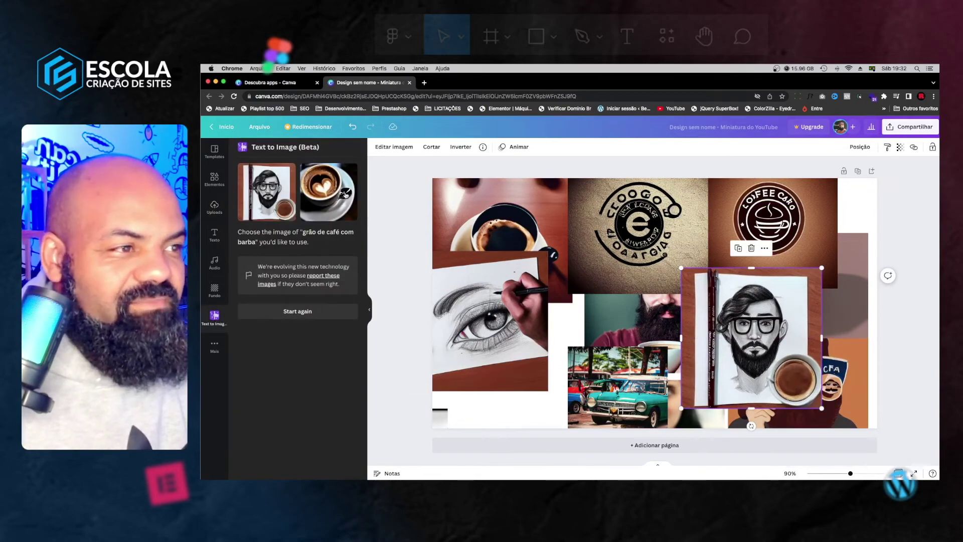
drag(496, 291, 507, 344)
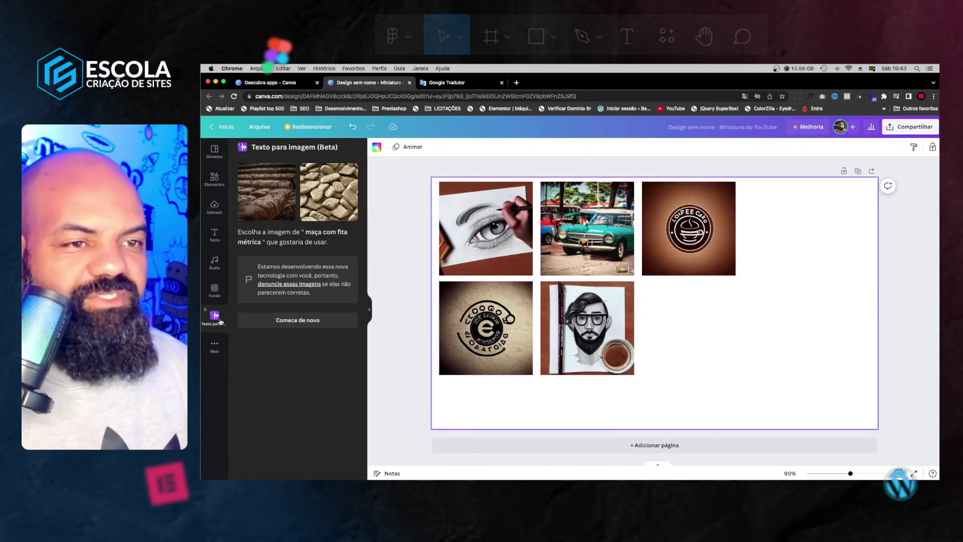
Generate fresh coffee logo images from the prompt 'logotipo de café' in the Surpreenda-me style.
click(288, 327)
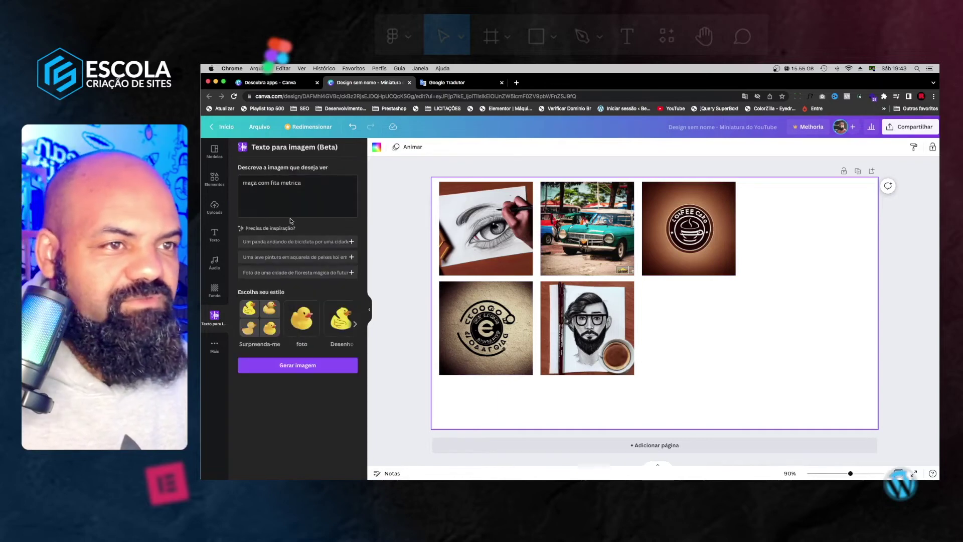
triple_click(291, 193)
text(logotipo de café)
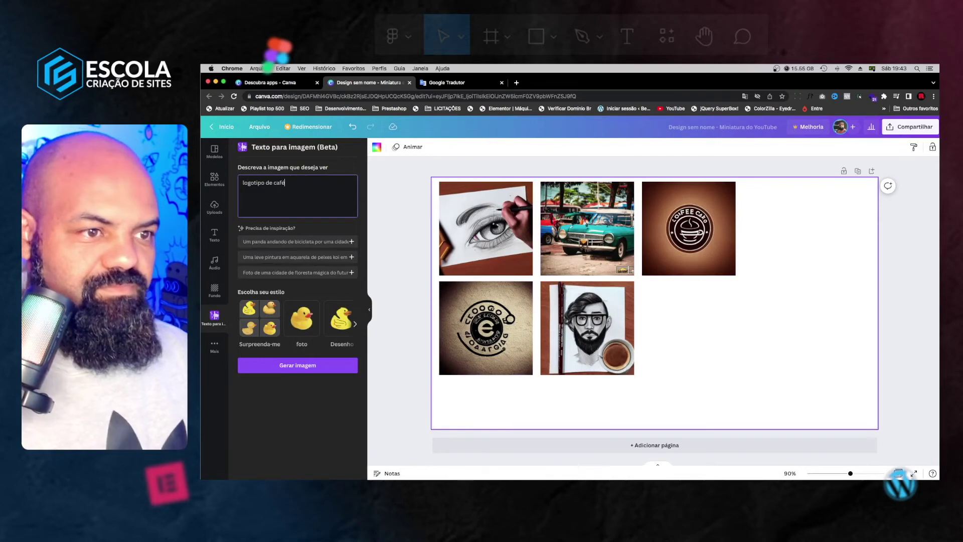
click(259, 318)
click(297, 365)
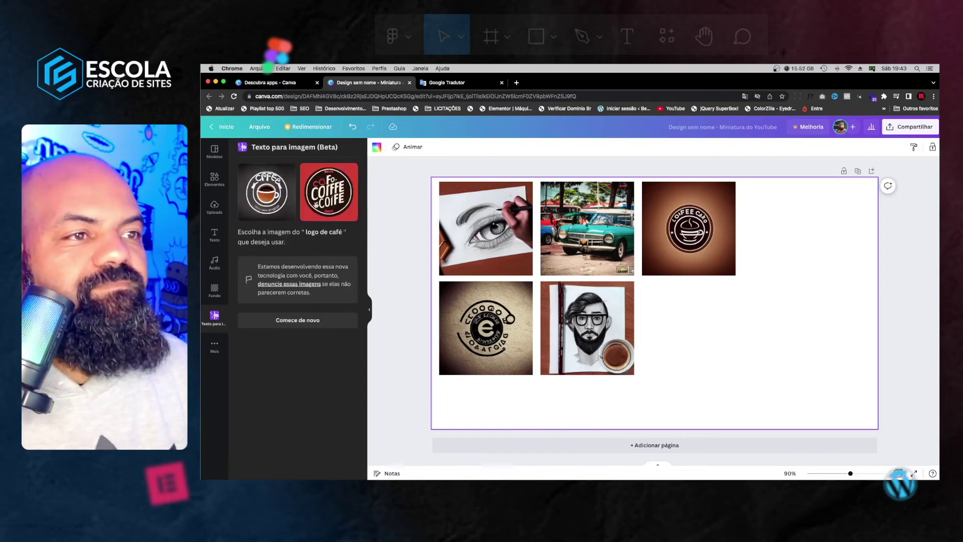
Place the red coffee logo in the bottom-right slot, then retry a Surpreenda-me generation.
drag(310, 206, 657, 329)
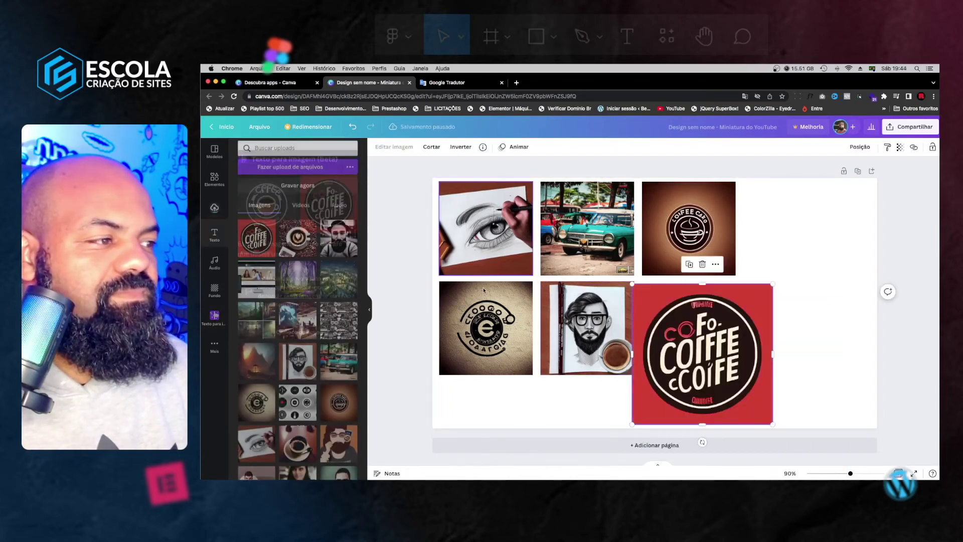
drag(705, 343, 715, 341)
click(214, 316)
click(275, 319)
click(297, 365)
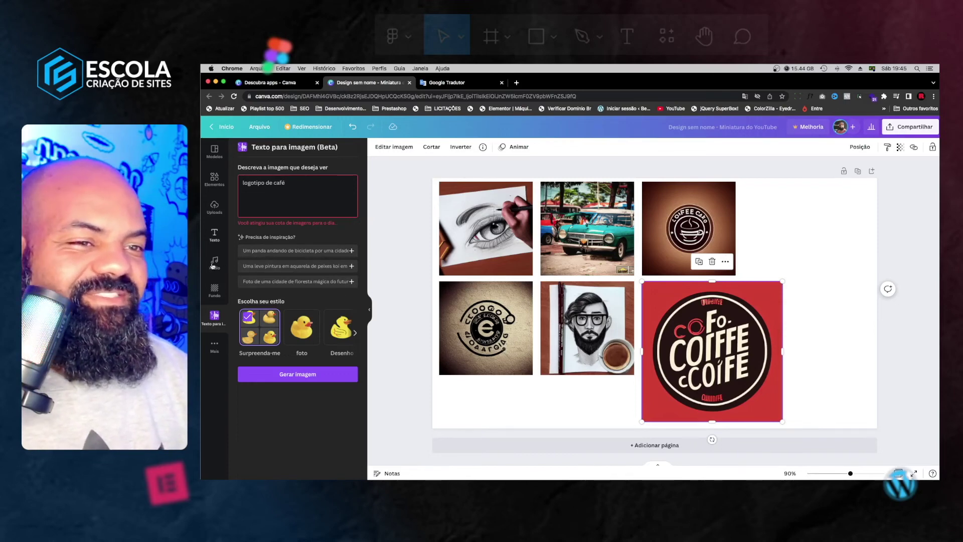
Browse the uploaded images for a replacement and delete the red coffee logo.
click(214, 208)
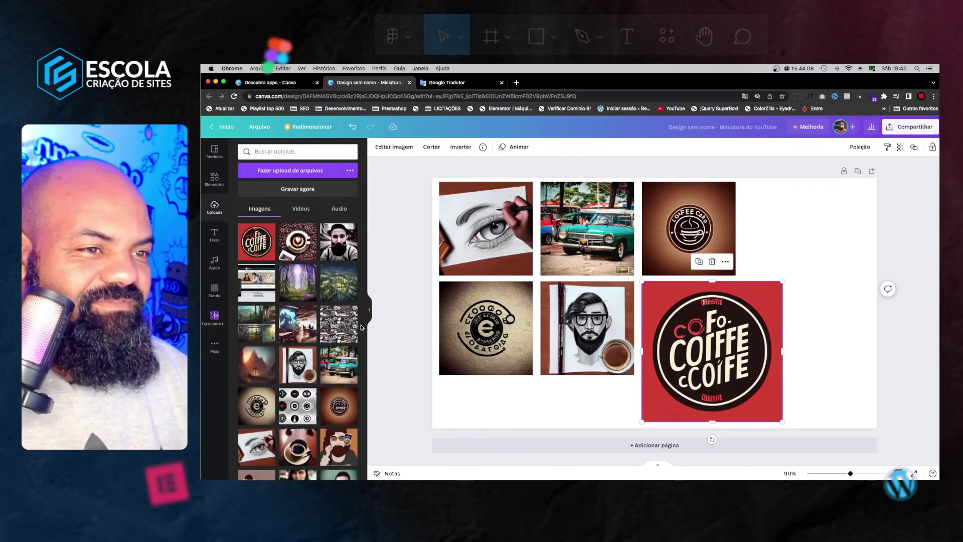
scroll(298, 344, down, 2)
scroll(298, 344, down, 2)
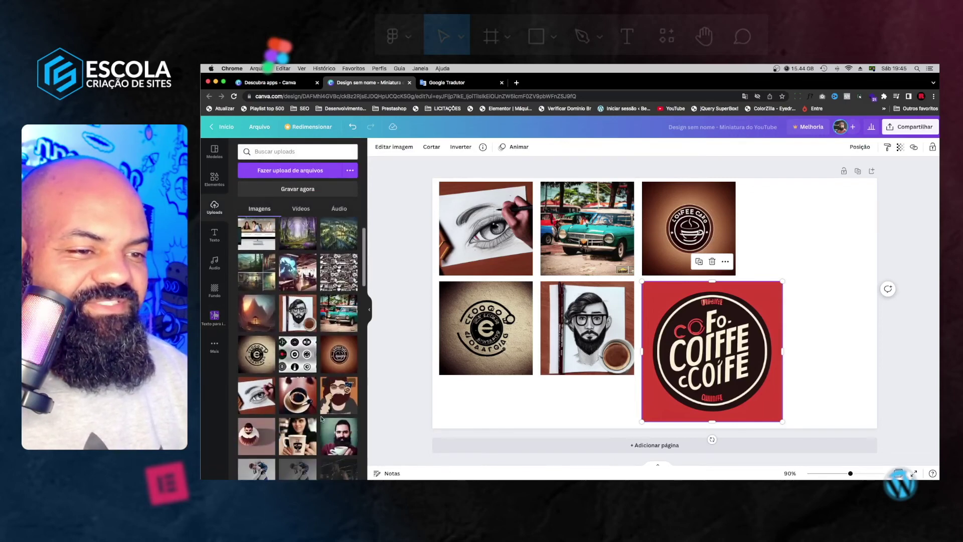
scroll(256, 401, up, 2)
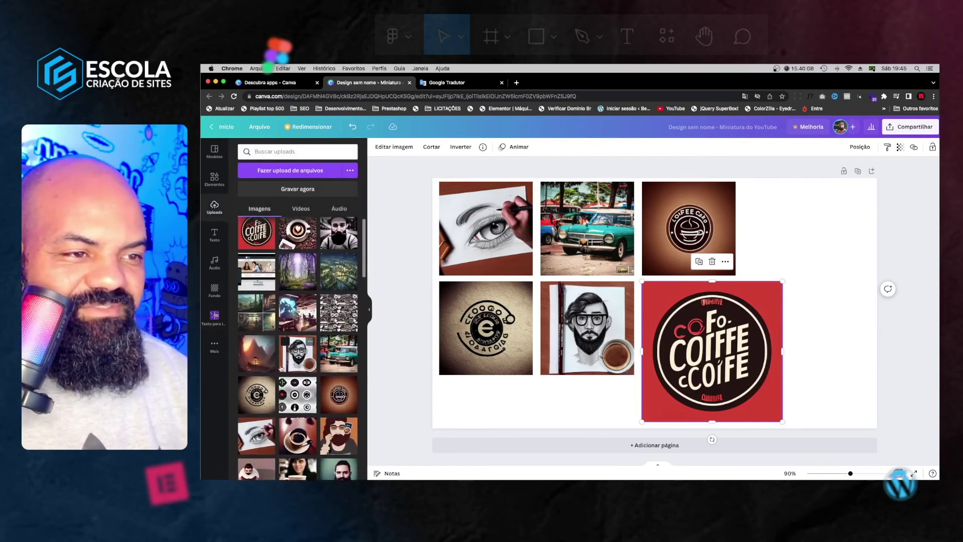
scroll(301, 286, down, 2)
scroll(311, 286, down, 2)
scroll(318, 286, down, 1)
scroll(306, 292, down, 1)
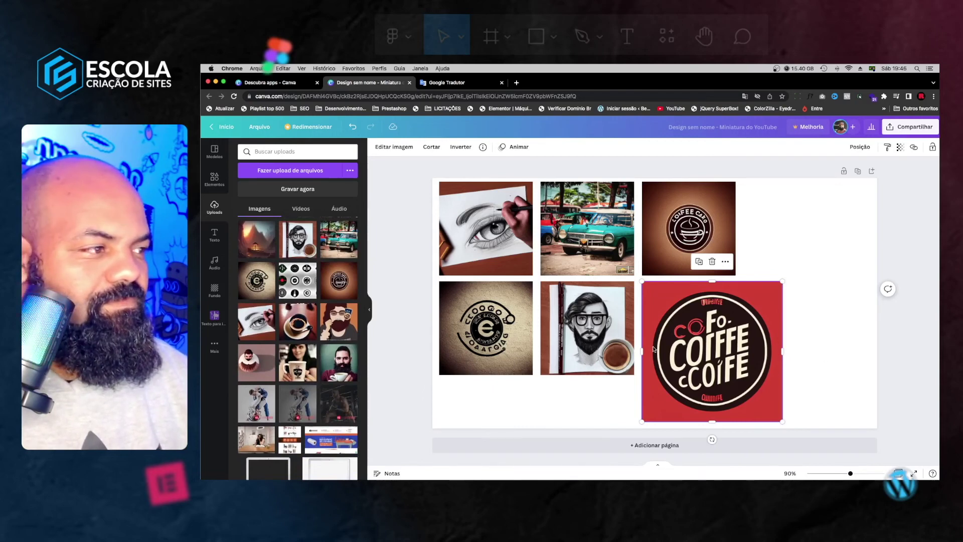
key(Delete)
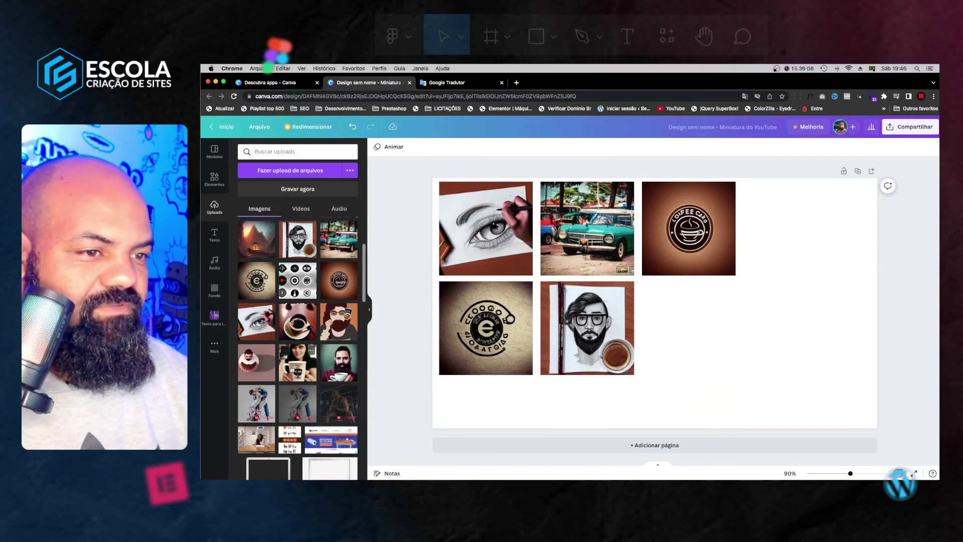
Fill the bottom-right slot with the woman-with-mug upload resized to 270 × 270.
click(298, 362)
drag(635, 289, 692, 337)
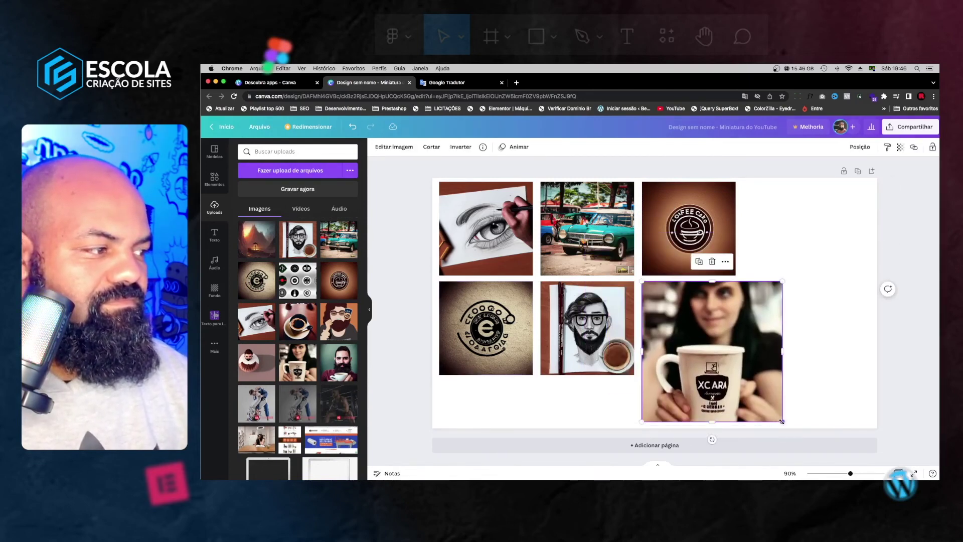
drag(781, 421, 734, 377)
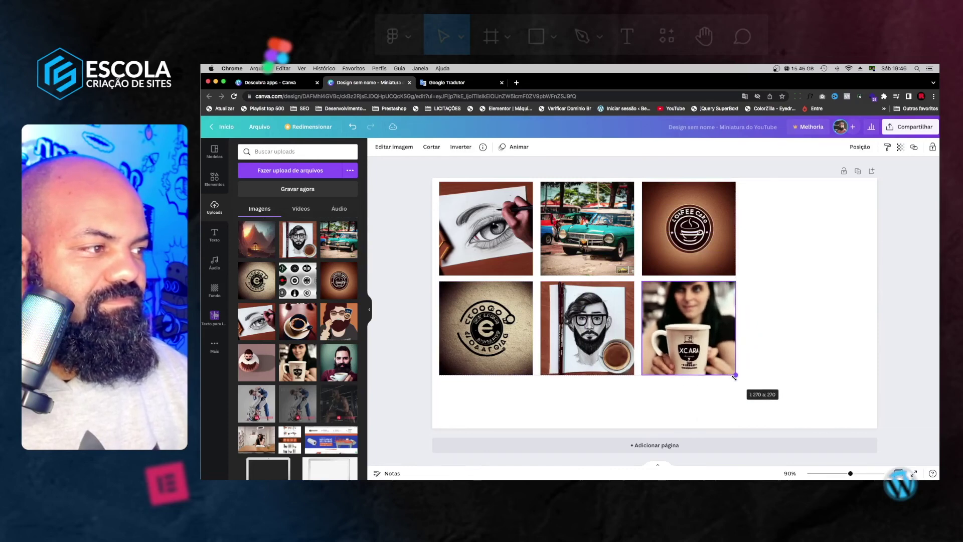
click(626, 403)
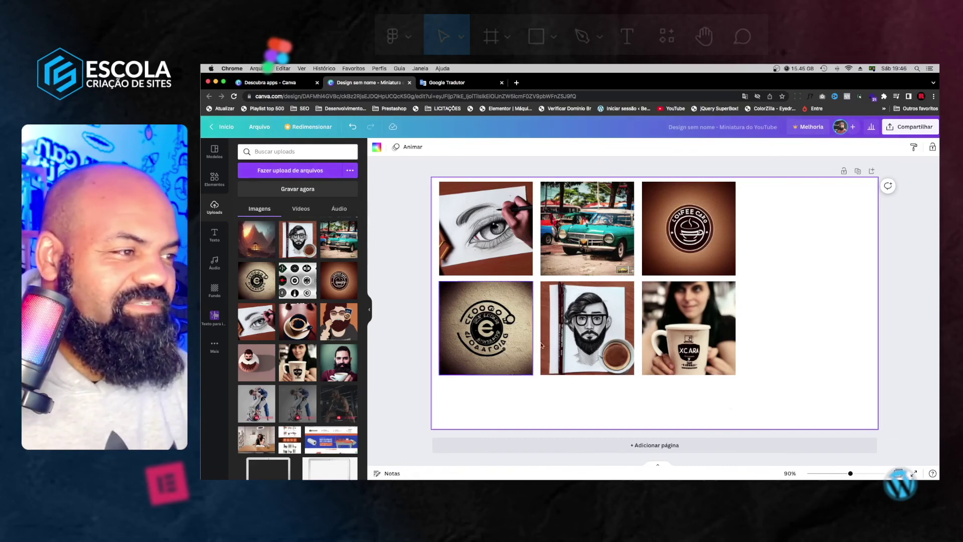
scroll(274, 287, down, 1)
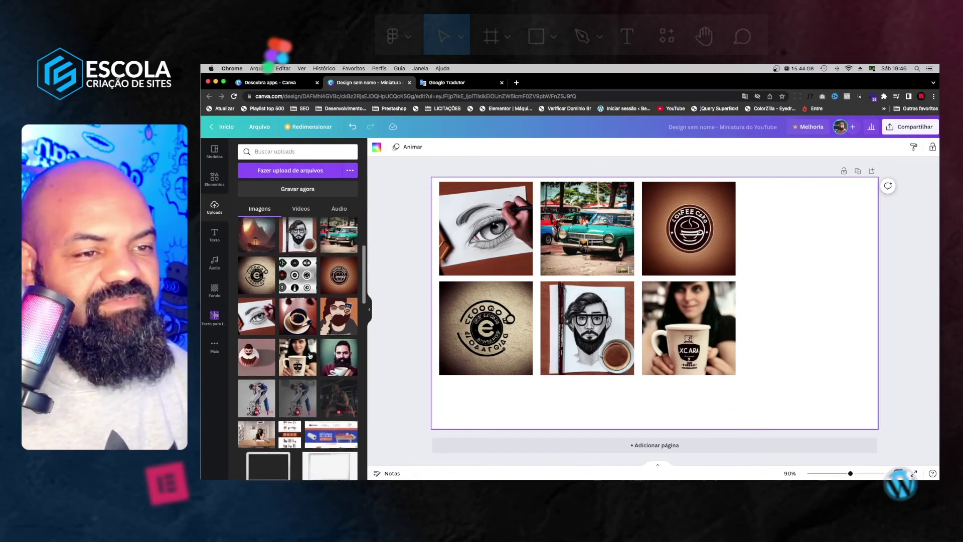
scroll(296, 326, up, 3)
scroll(311, 355, up, 1)
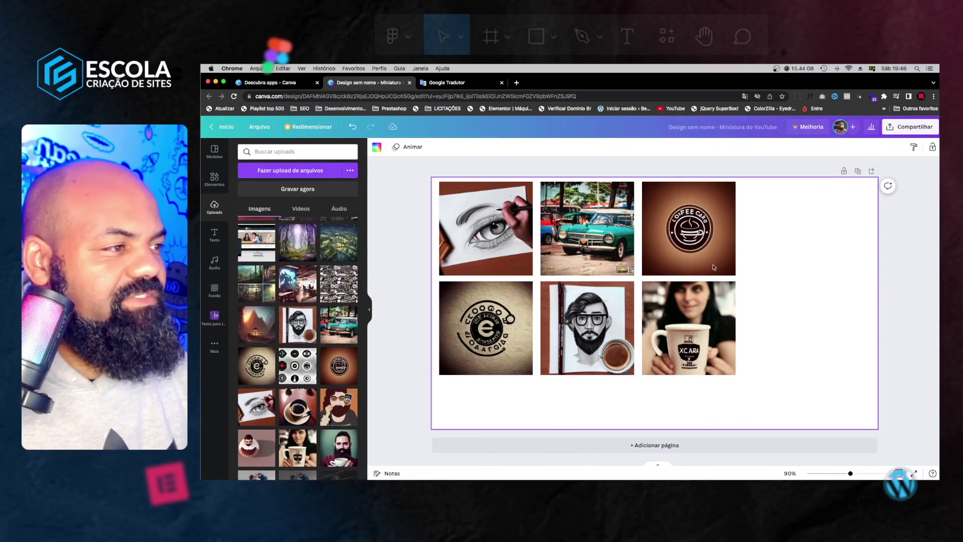